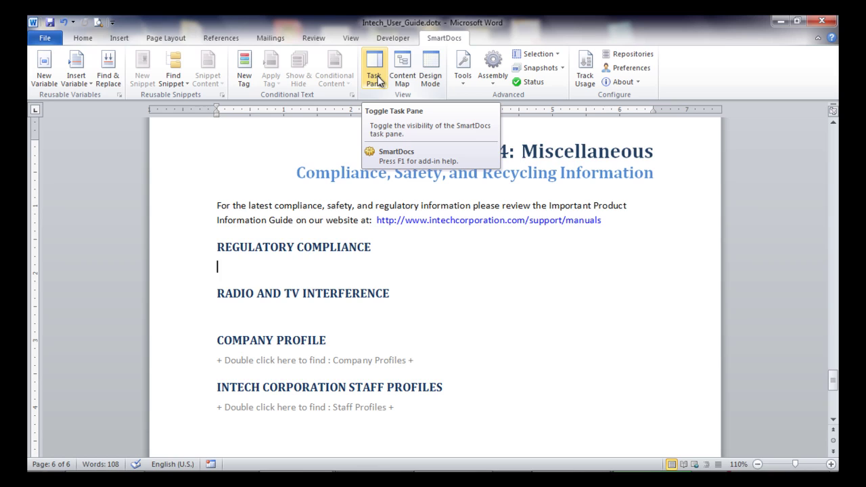
Search the reusable snippets for "Regulatory" and insert the Regulatory Compliance Statement under the Regulatory Compliance heading
click(378, 80)
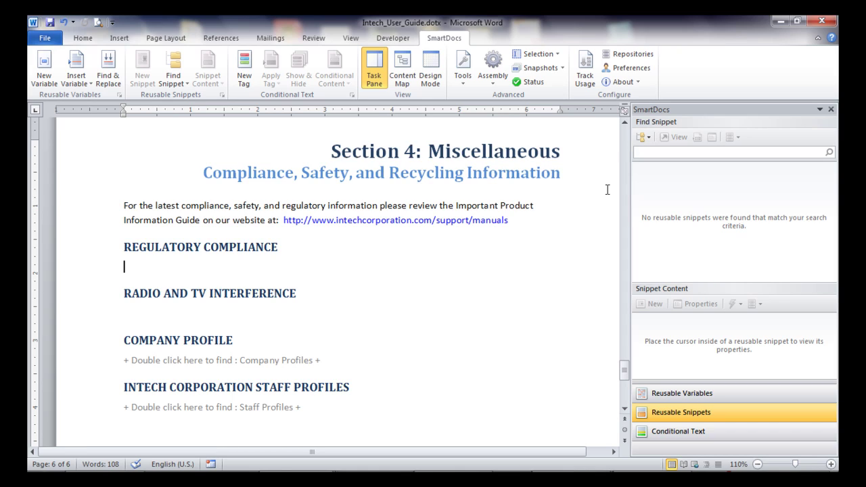
text(Regulatory)
key(Return)
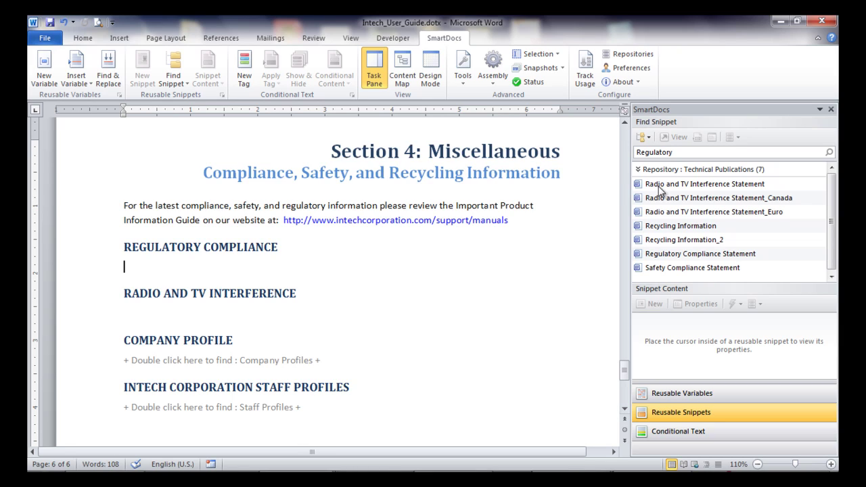
click(660, 257)
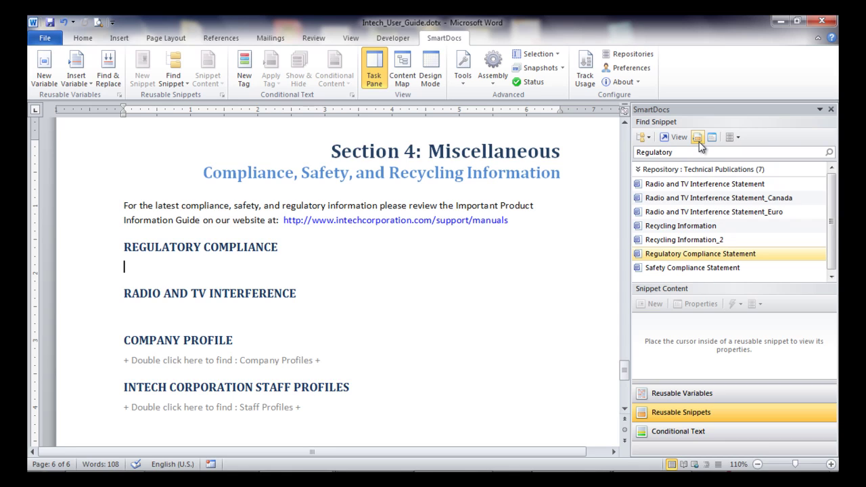
drag(673, 254, 287, 266)
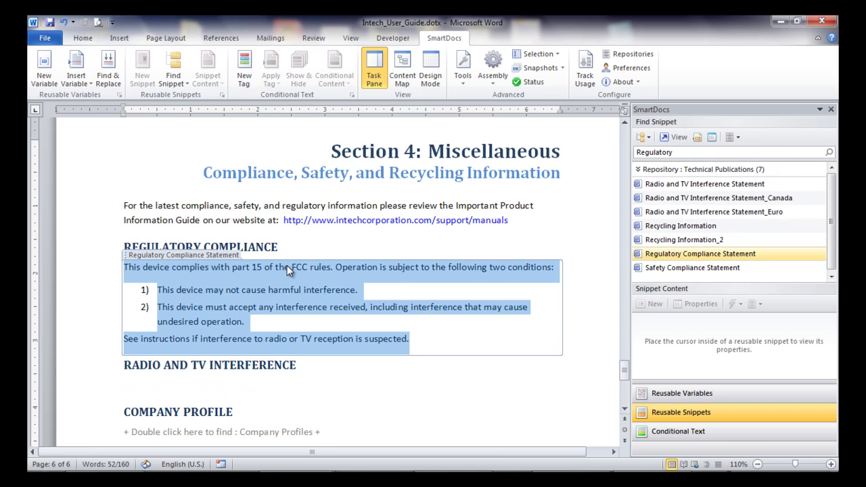
click(384, 285)
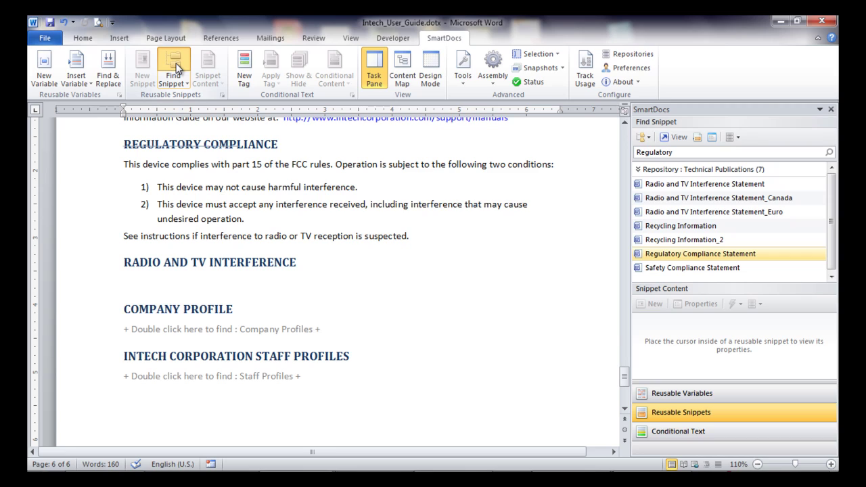
Insert the Radio and TV Interference Statement_Canada snippet from the Technical Publications repository under the Radio and TV Interference heading
click(176, 63)
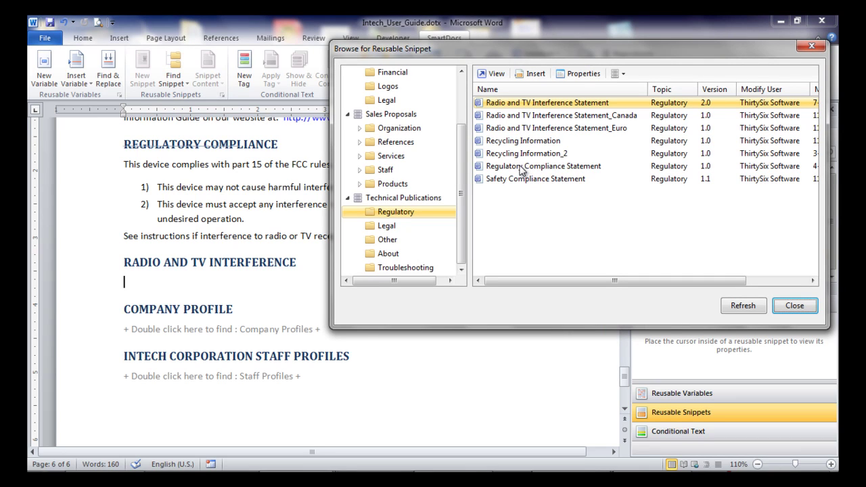
click(502, 116)
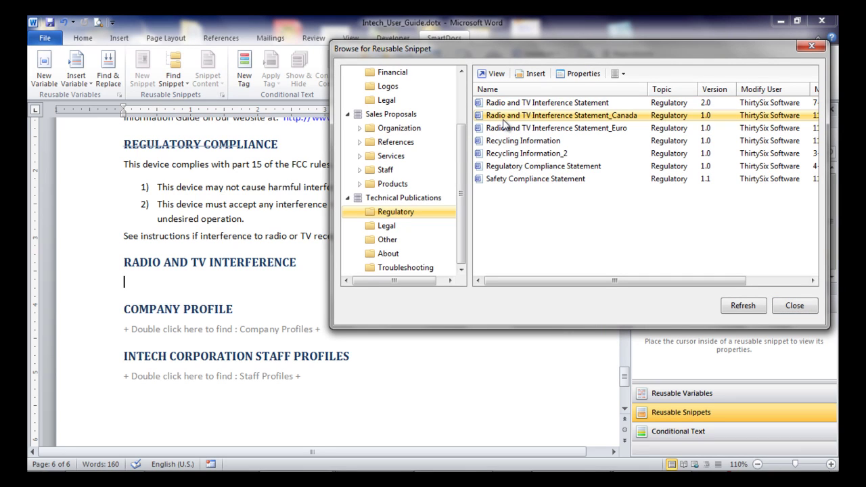
click(535, 75)
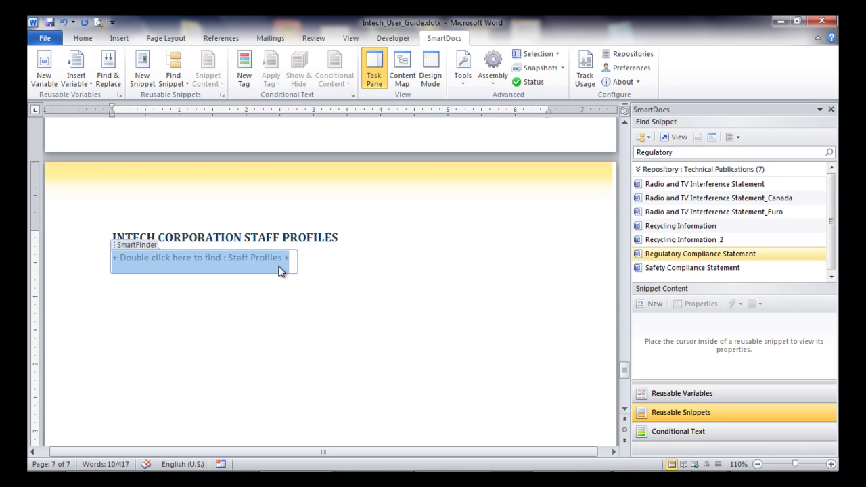
Fill the Staff Profiles placeholder with the first, fourth and fifth profile snippets that SmartFinder lists, in their listed order
double_click(281, 271)
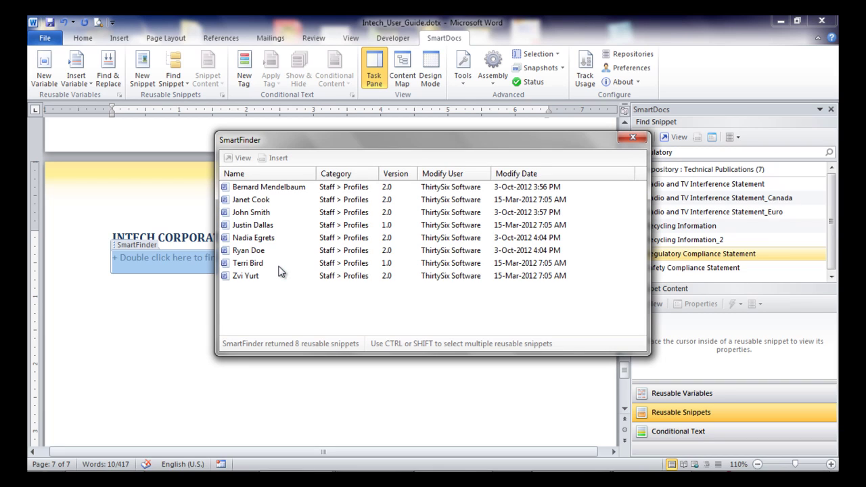
click(273, 190)
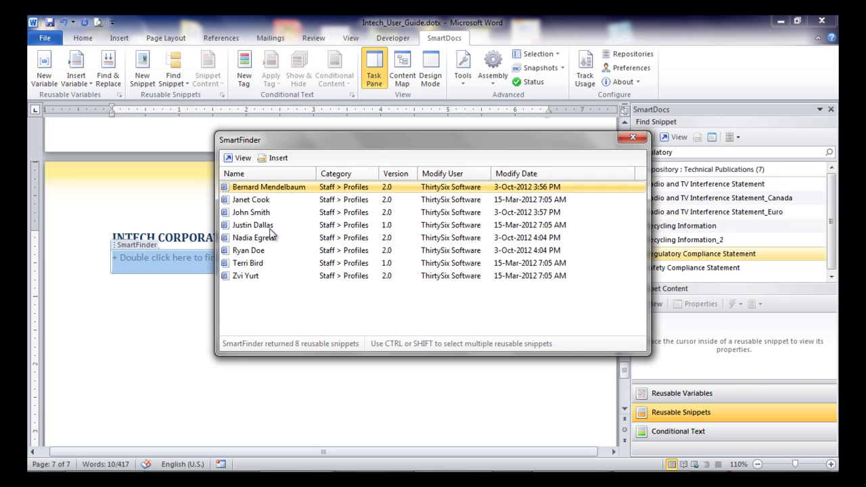
ctrl+click(263, 225)
ctrl+click(262, 235)
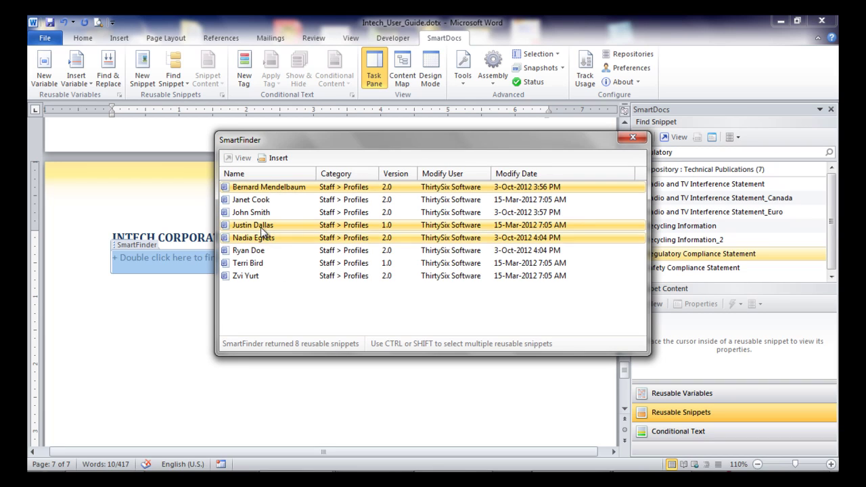
click(282, 157)
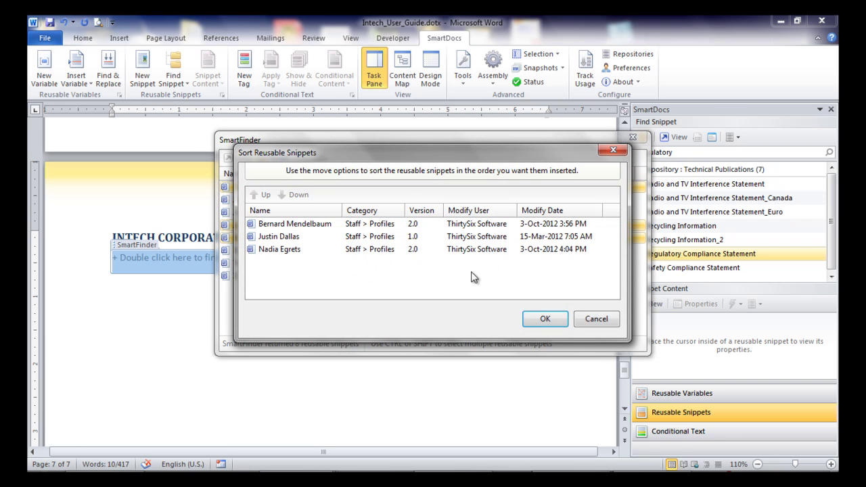
click(541, 316)
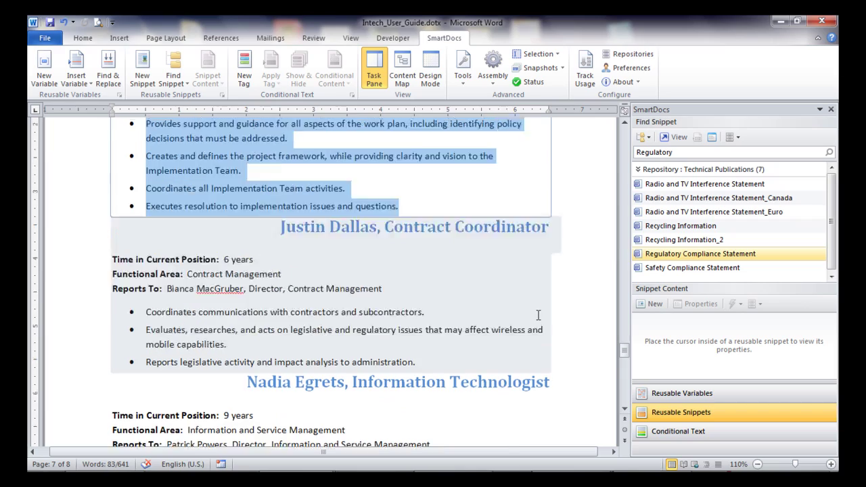
scroll(539, 314, up, 4)
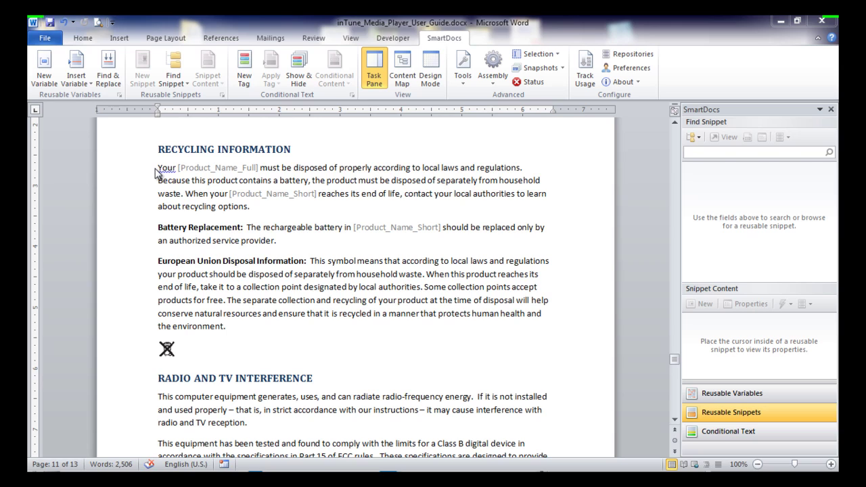
Start a new reusable snippet from the whole Recycling Information text and its symbol, stored in the Technical Publications repository
drag(158, 169, 180, 359)
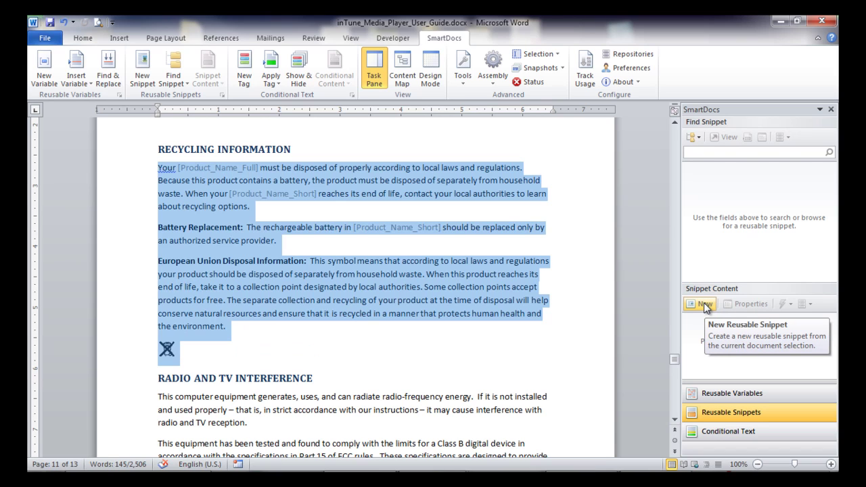
click(704, 306)
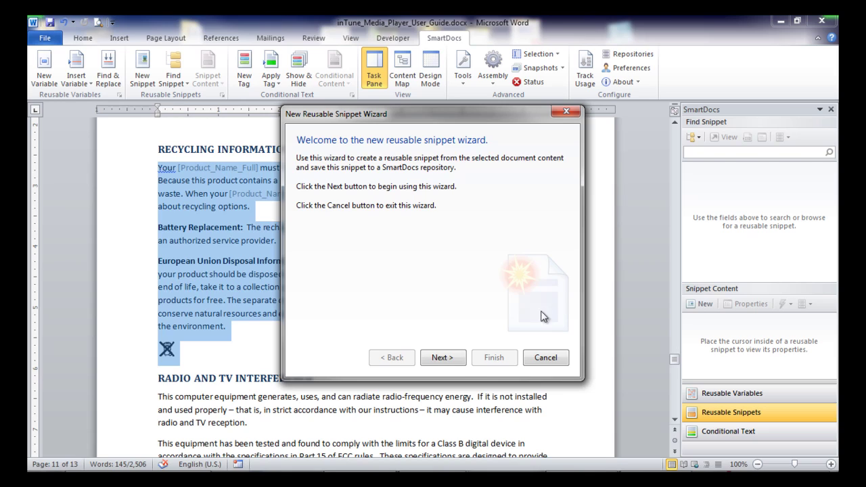
click(459, 361)
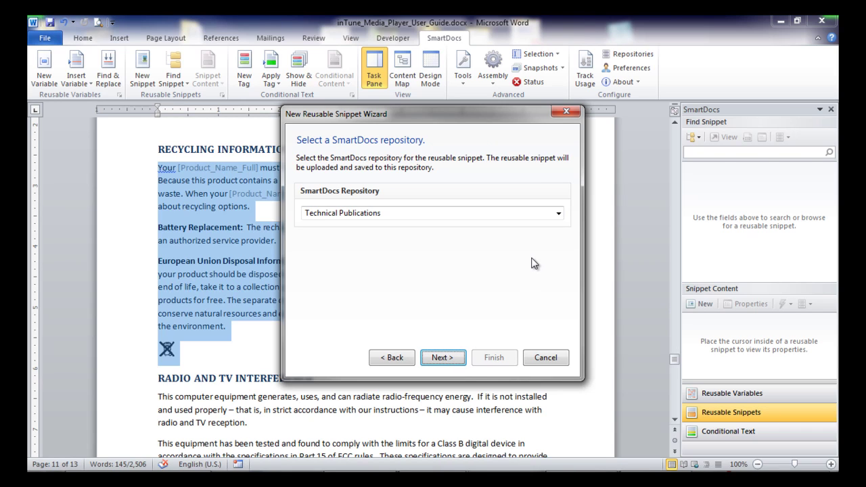
click(454, 360)
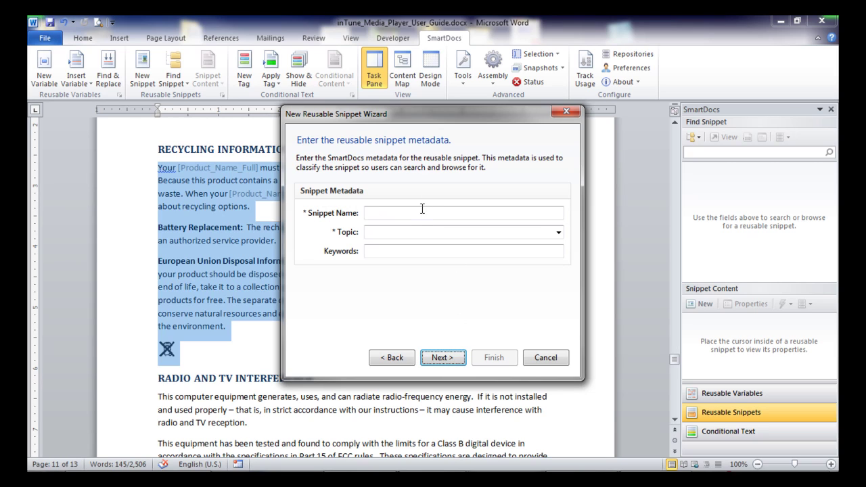
Name the new snippet "Recycling information" with topic Regulatory and keyword "environment", and finish creating it
click(421, 213)
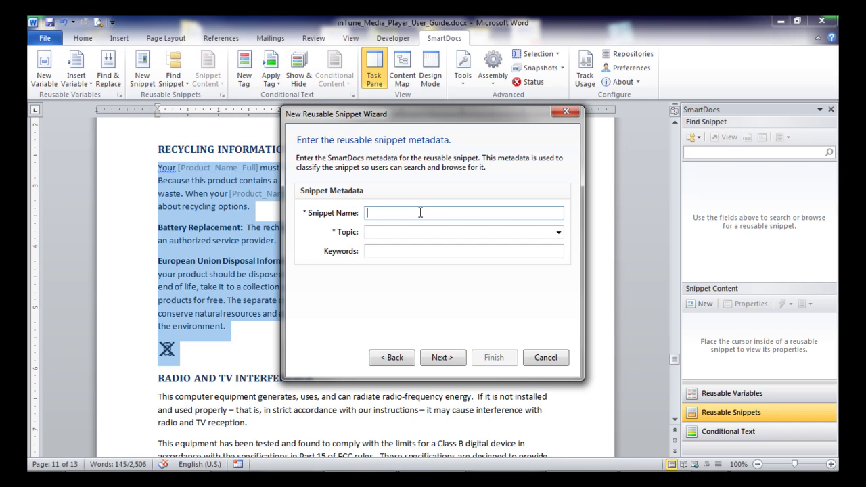
text(Recycling information)
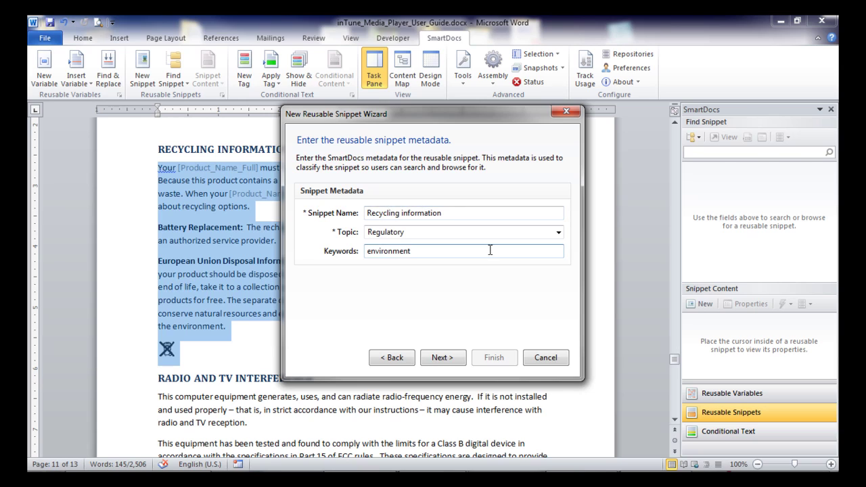
click(449, 360)
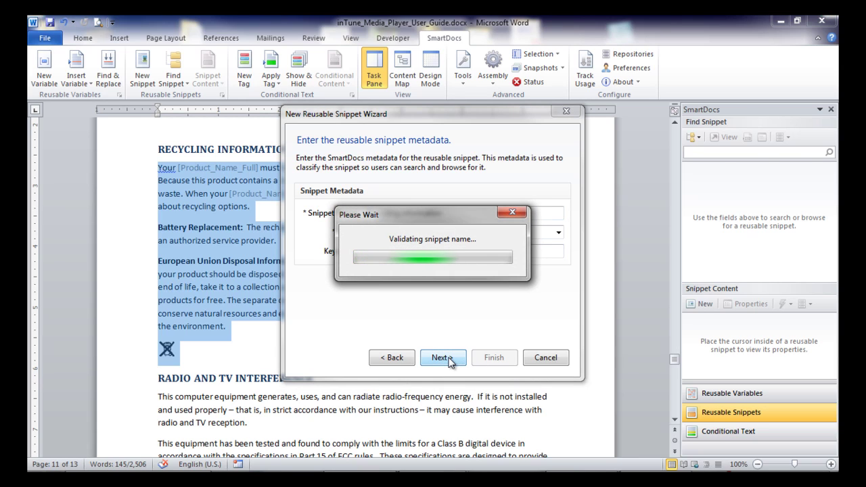
click(487, 361)
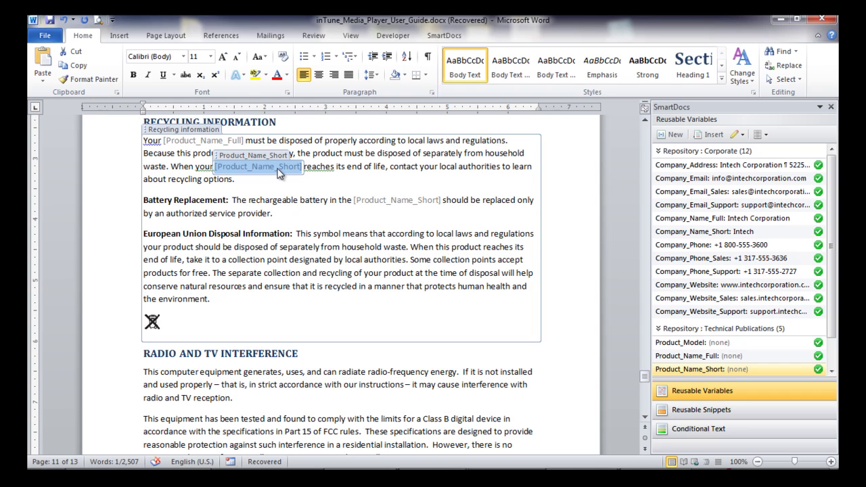
Replace the Product_Name_Short variable in the recycling text with "inTune Classic"
text(inTun)
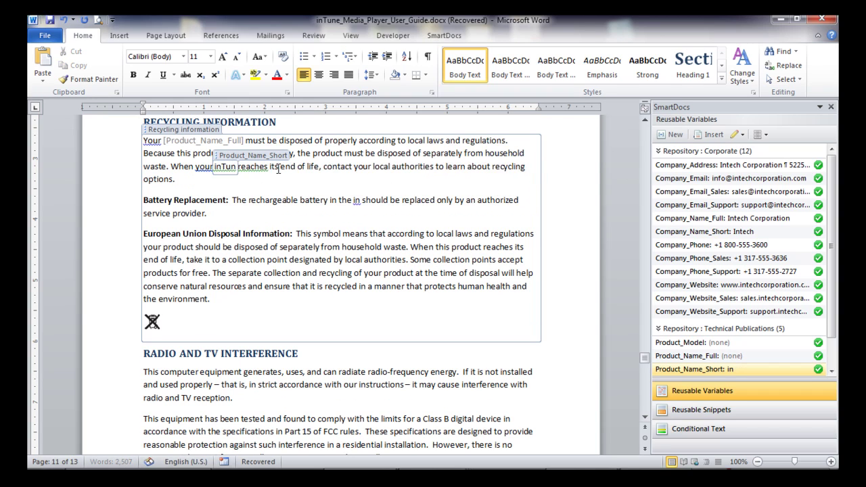
text(e Class)
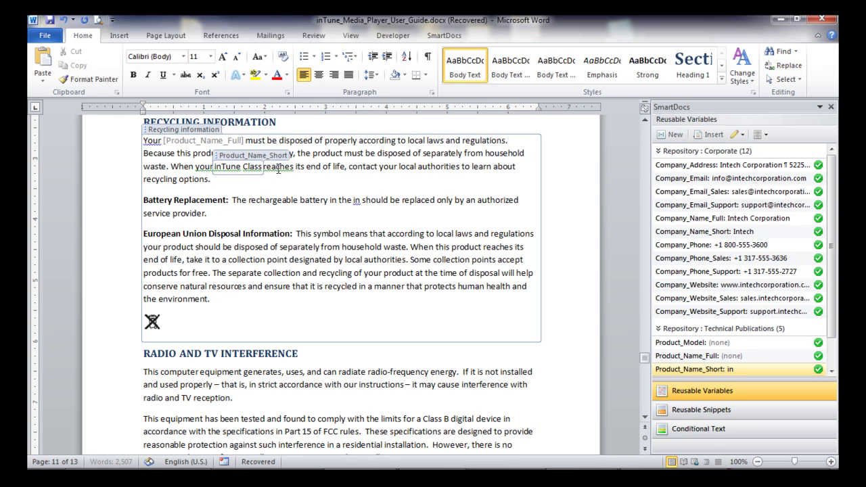
text(ic)
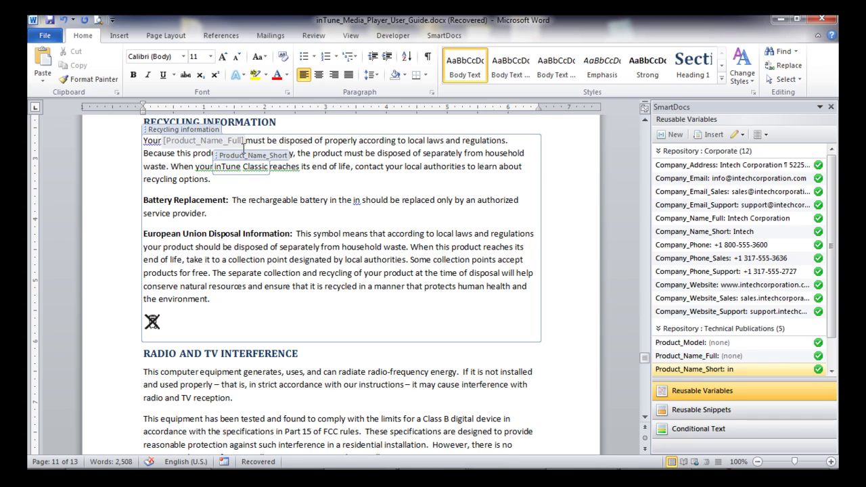
Set the Product_Name_Full variable's value to inTune Media Player Classic and save it
click(234, 141)
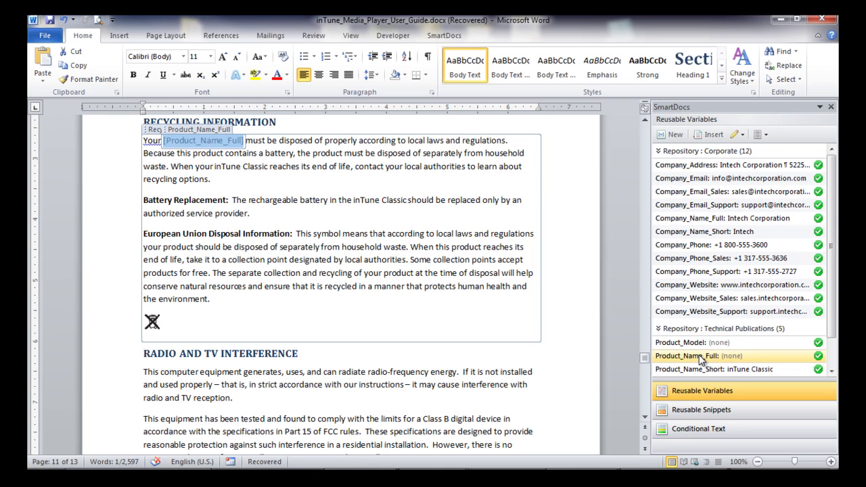
click(735, 136)
click(714, 158)
click(523, 247)
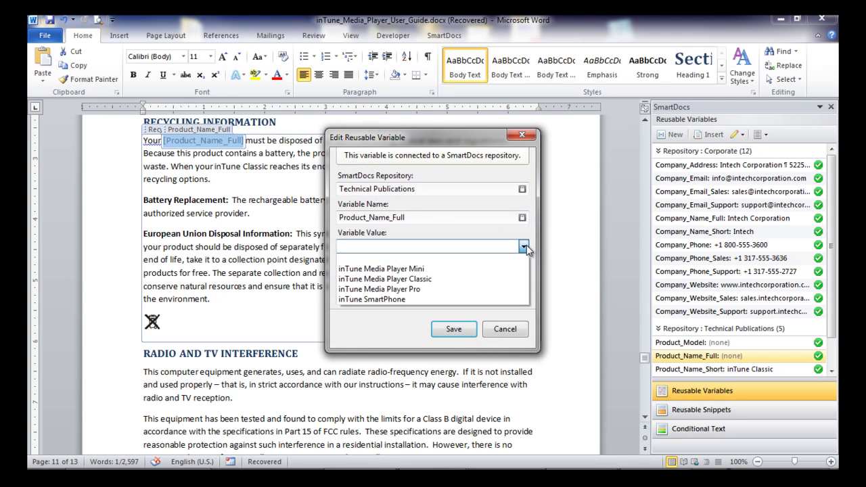
click(443, 279)
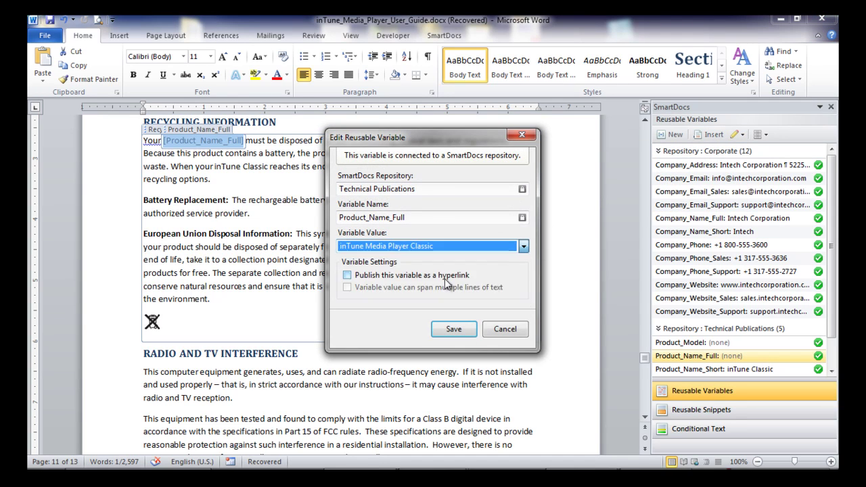
click(453, 329)
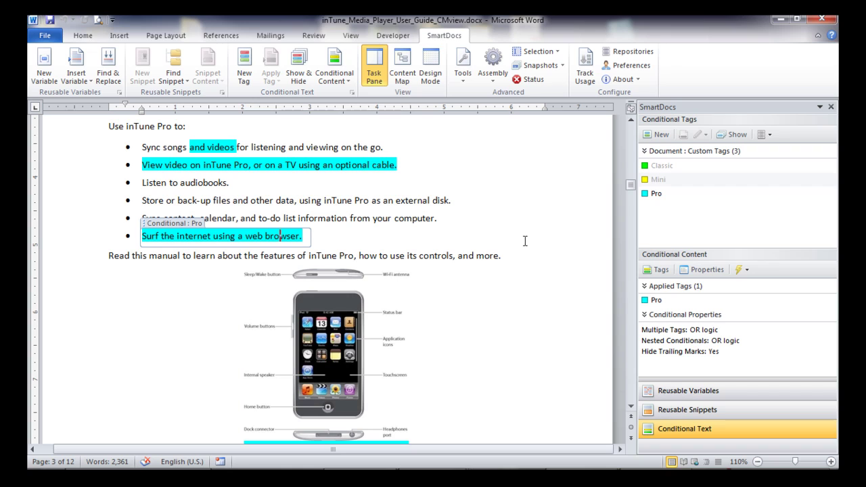
Make the Classic conditional tag visible, hide the Pro tag, and check the tags on the device picture and the "and videos" text
click(729, 132)
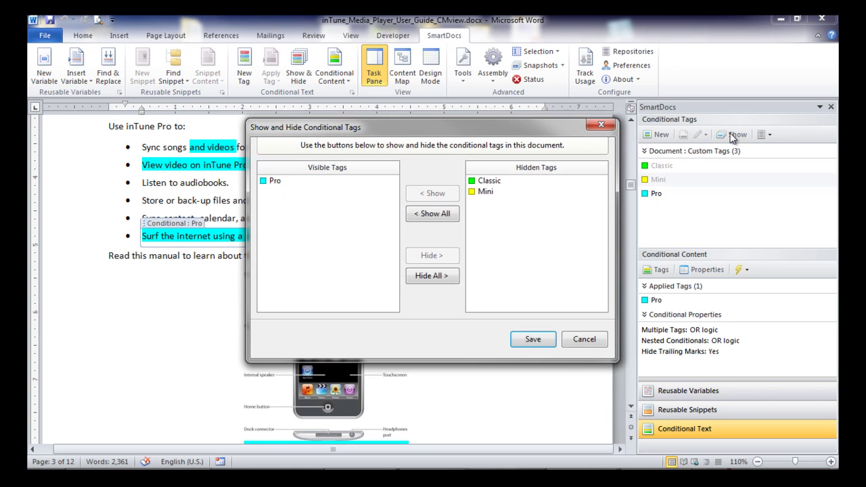
click(489, 180)
click(432, 194)
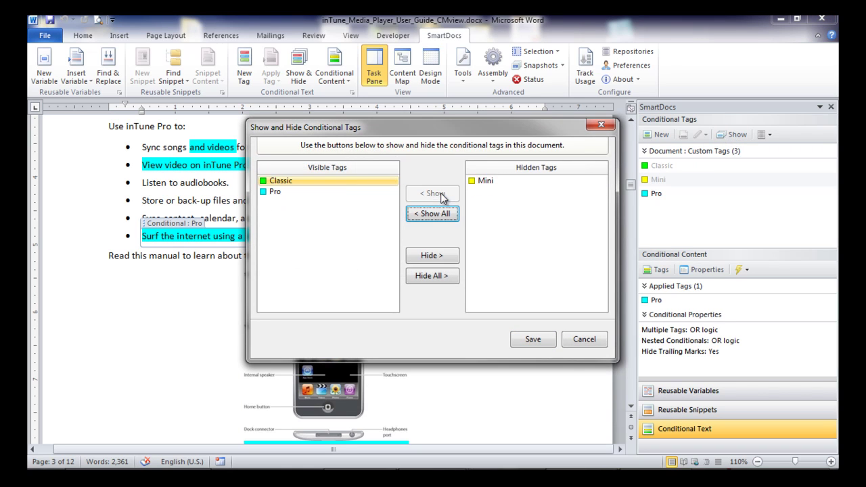
click(333, 192)
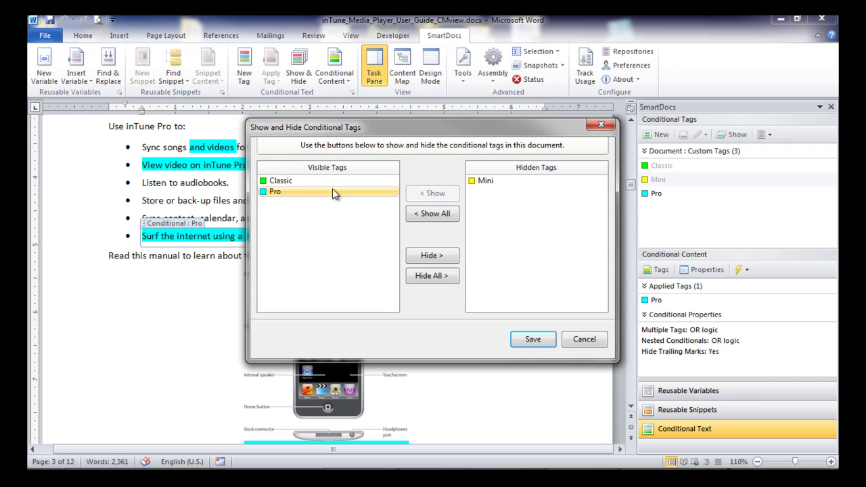
click(422, 255)
click(523, 338)
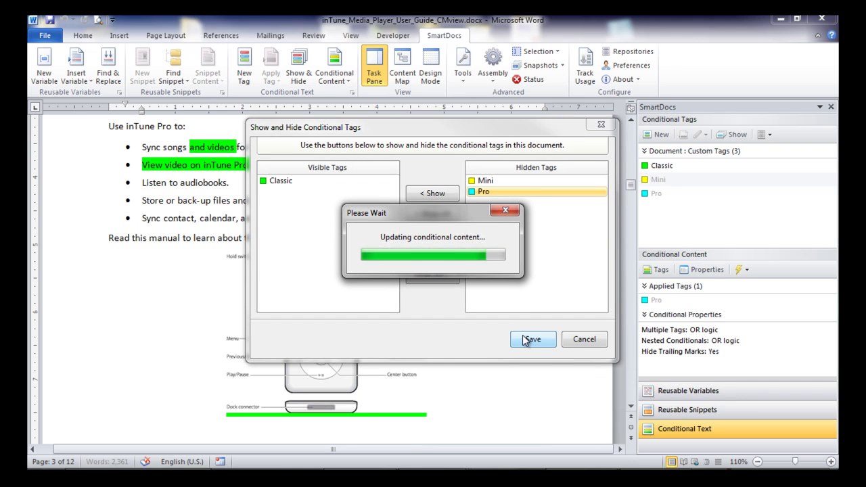
click(325, 299)
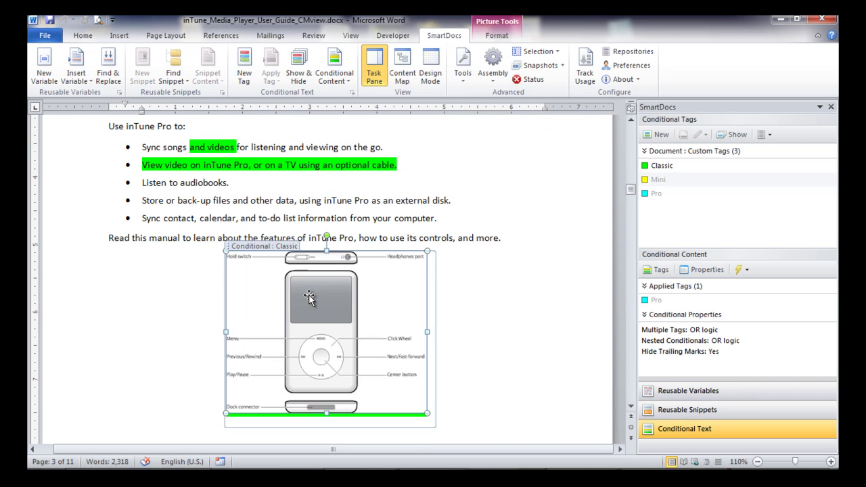
click(226, 147)
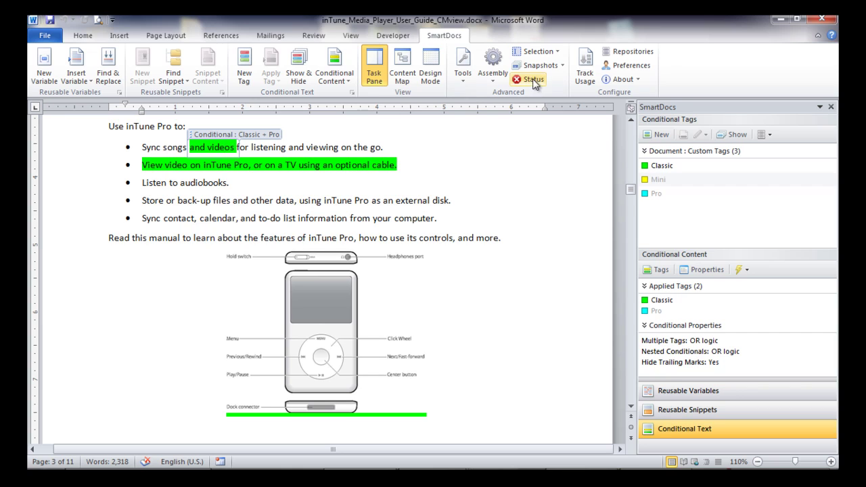
Restore the inTune Pro document snapshot and check the product name variable and the conditional tags on the "View video" bullet
click(564, 66)
mouse_move(564, 125)
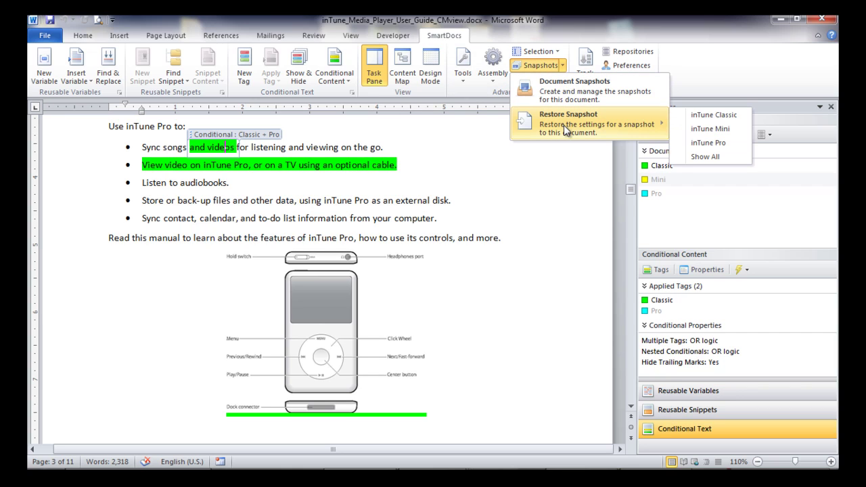
click(686, 142)
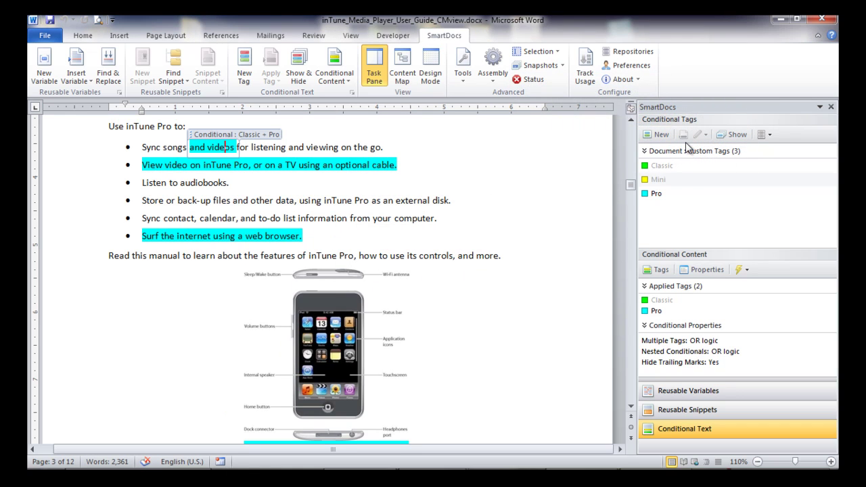
click(163, 126)
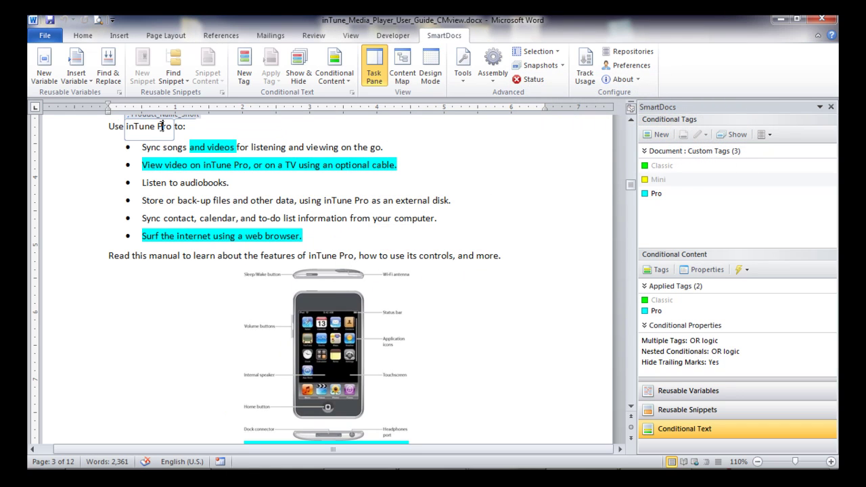
click(283, 165)
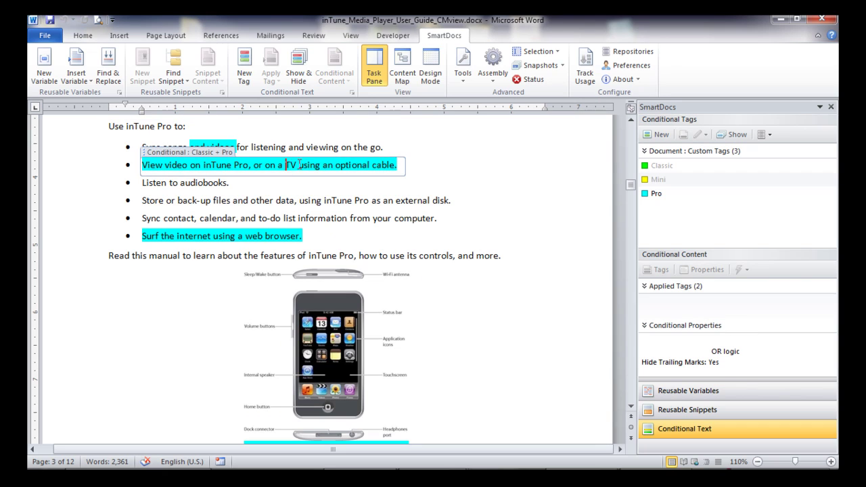
Restore the inTune Mini document snapshot and check the conditional tag on the device picture
click(562, 67)
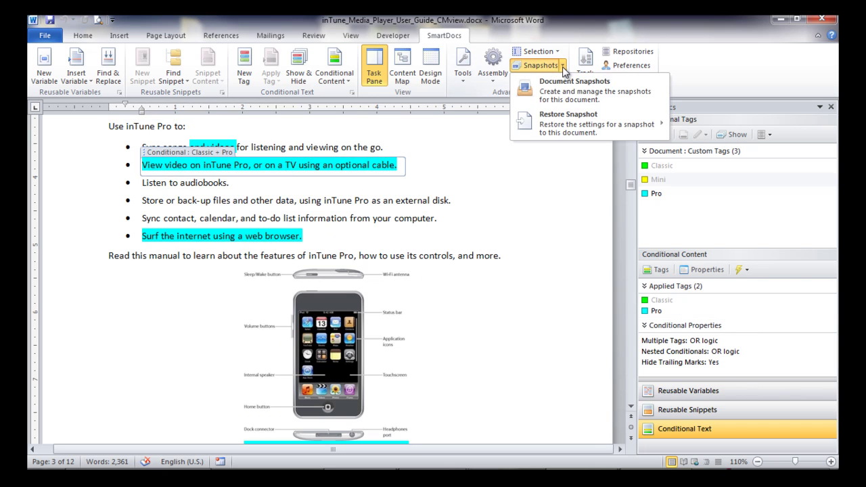
mouse_move(568, 115)
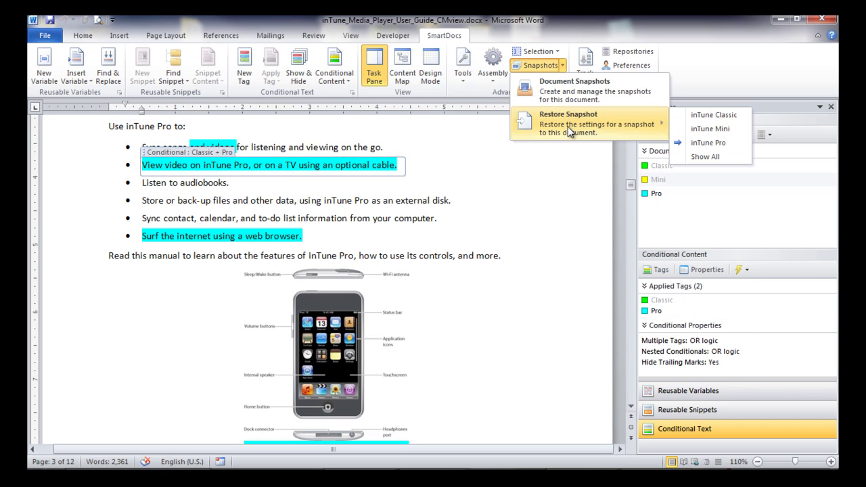
click(689, 130)
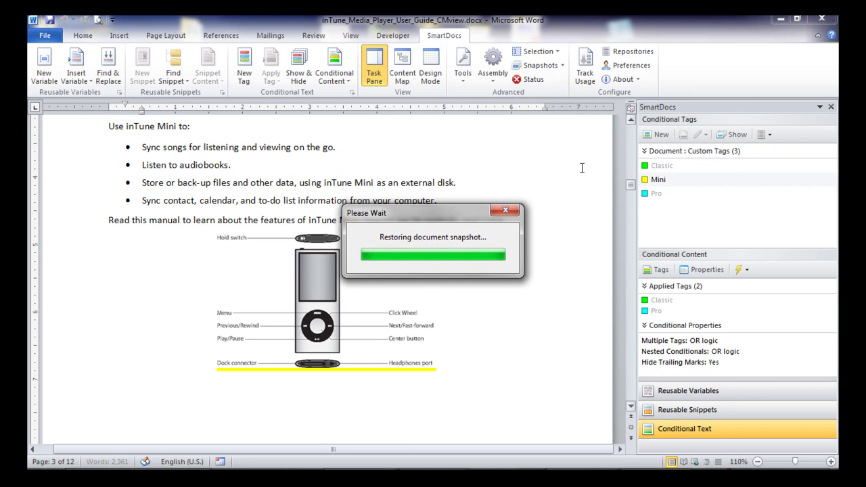
click(333, 271)
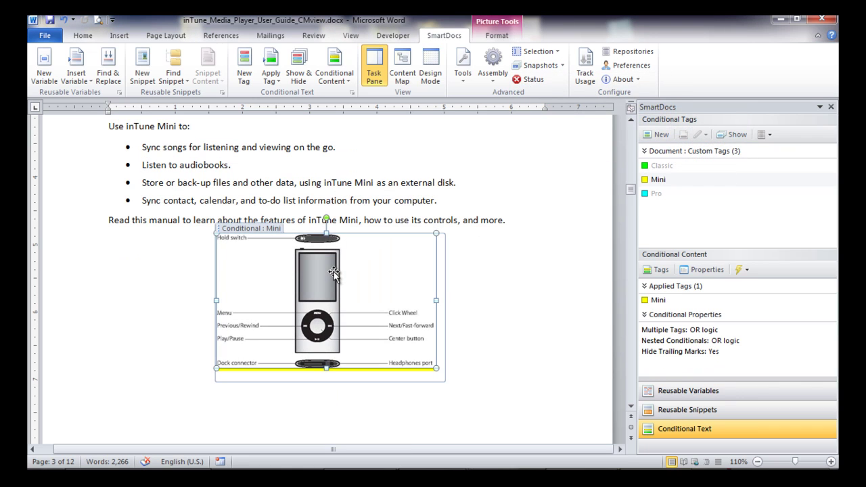
click(351, 220)
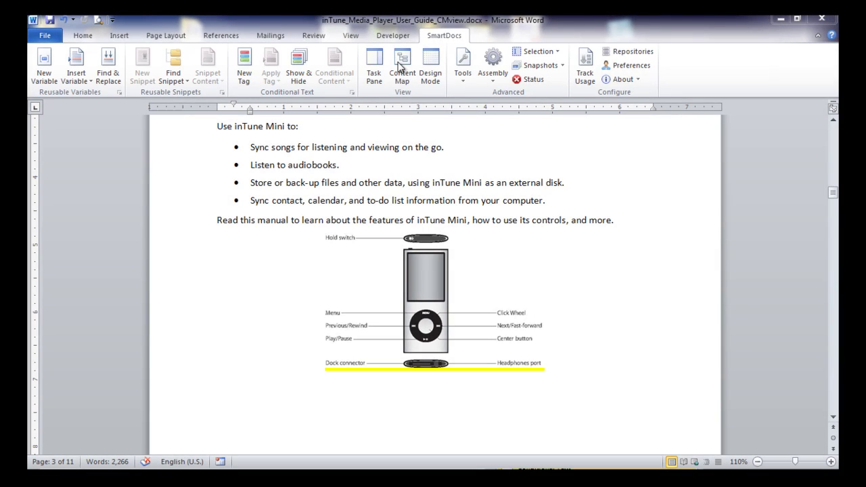
Show the document's Content Map and go to the outdated Radio and TV Interference Statement snippet in Section 3
click(399, 66)
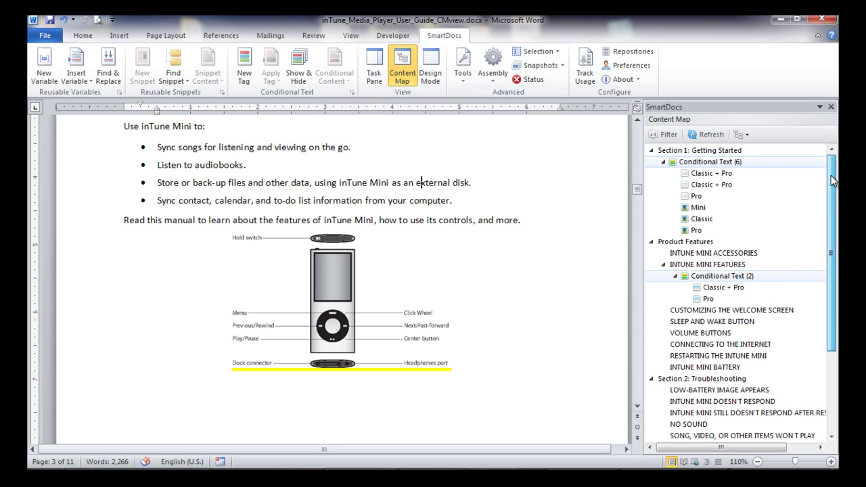
drag(833, 180, 831, 273)
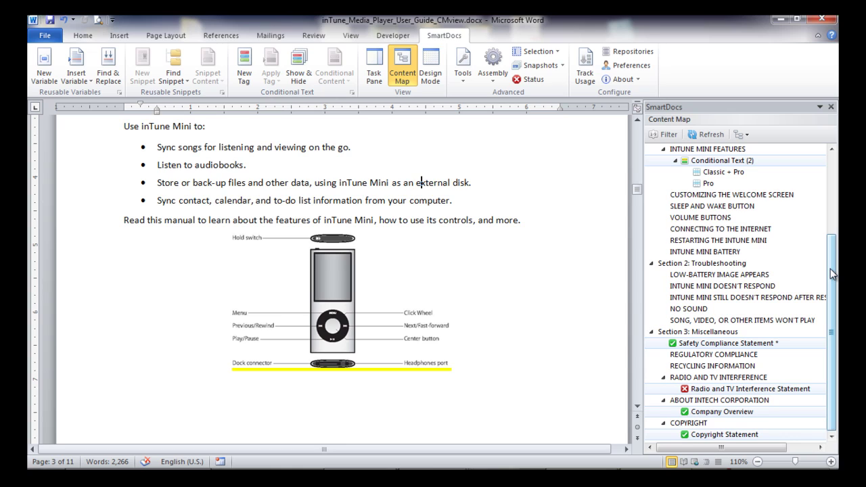
click(715, 391)
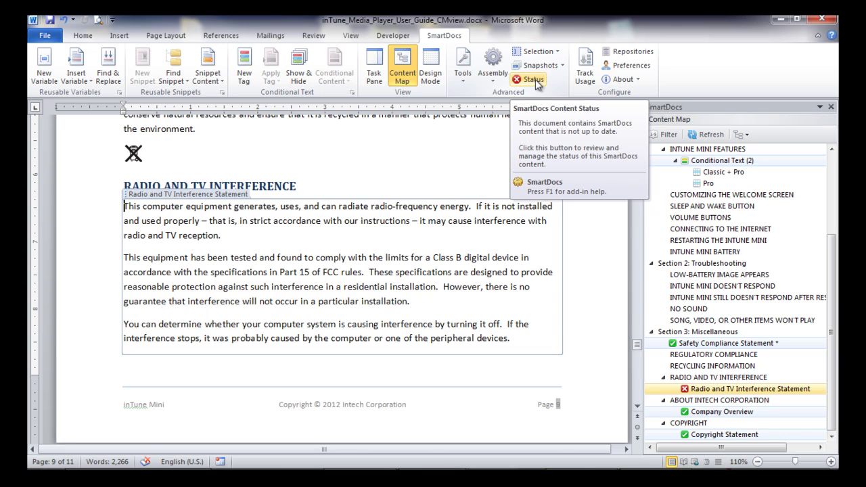
Review the SmartDocs content status and open the management view for the document's reusable snippets
click(534, 80)
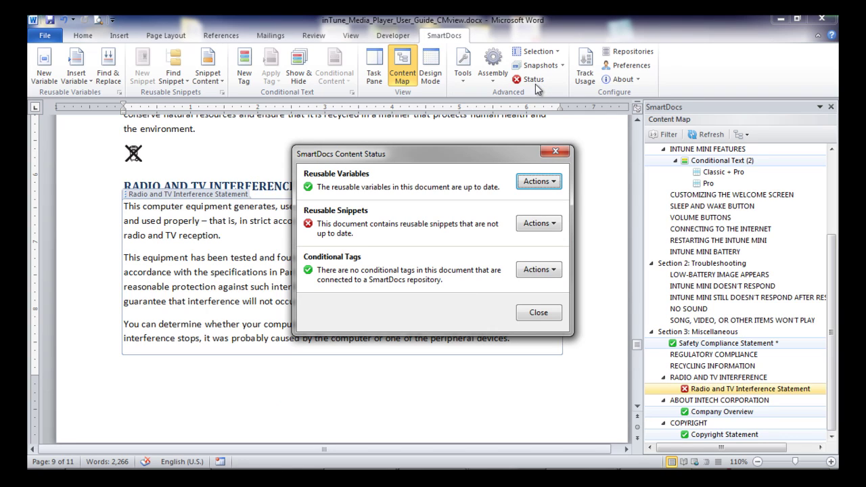
click(545, 224)
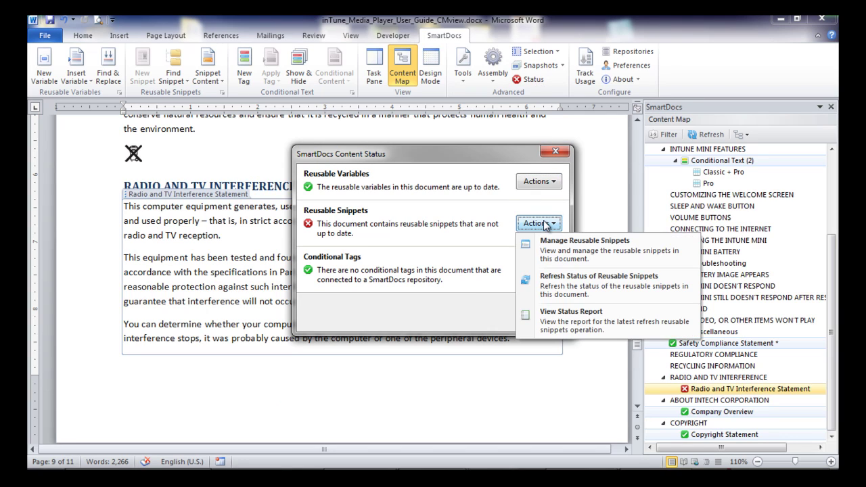
click(548, 245)
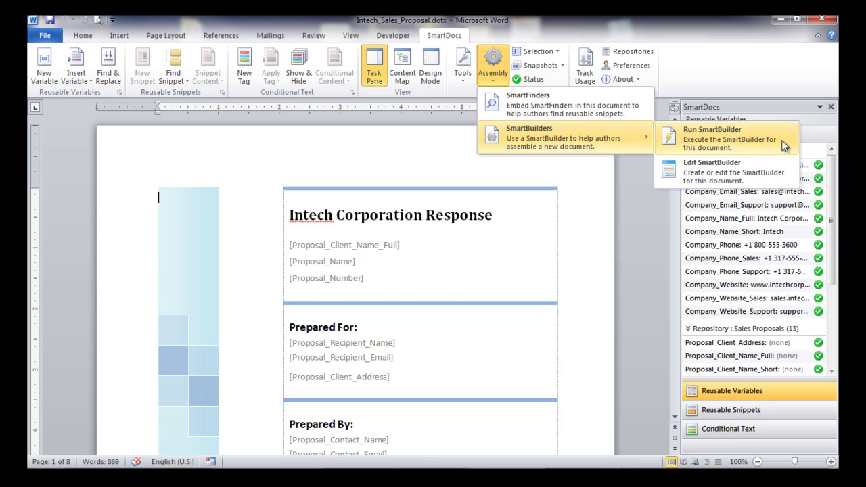
Run the sales proposal SmartBuilder with proposal name RFP and number 1234, and fill in the sales rep's name, e-mail and phone
click(784, 146)
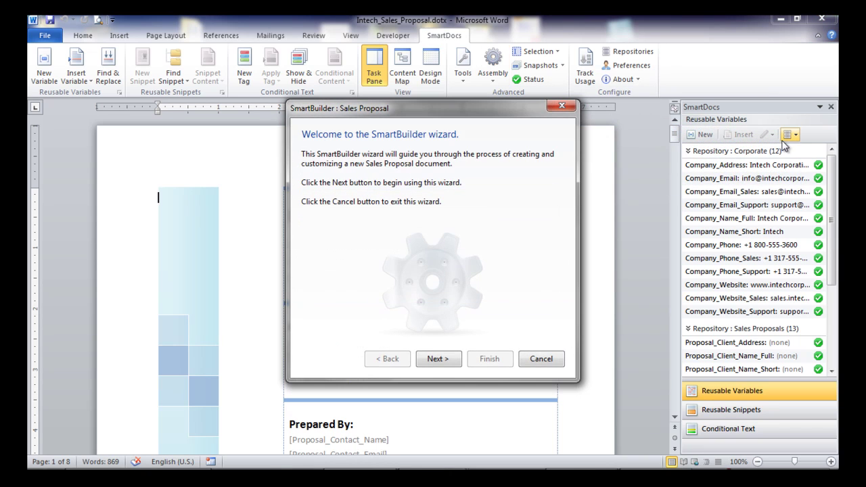
click(437, 356)
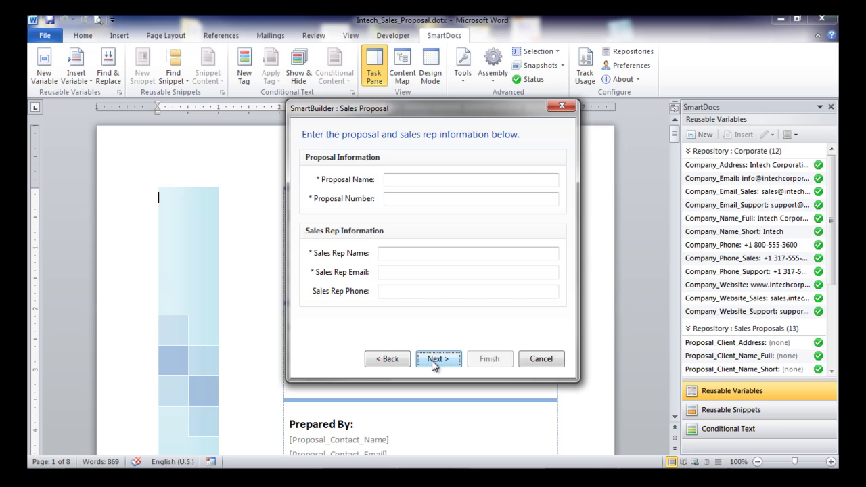
click(421, 180)
text(RFP)
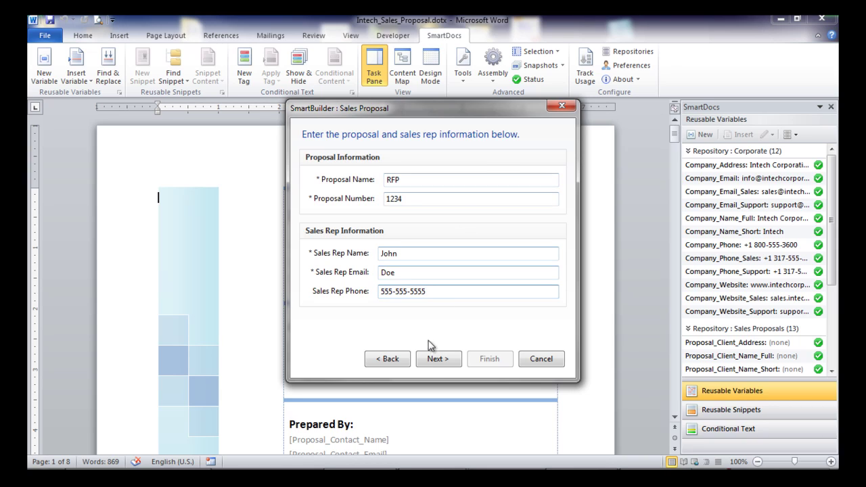
click(437, 359)
Enter ACME as the client company with industry Government, and fill in the recipient's name and e-mail
click(408, 180)
text(ACME)
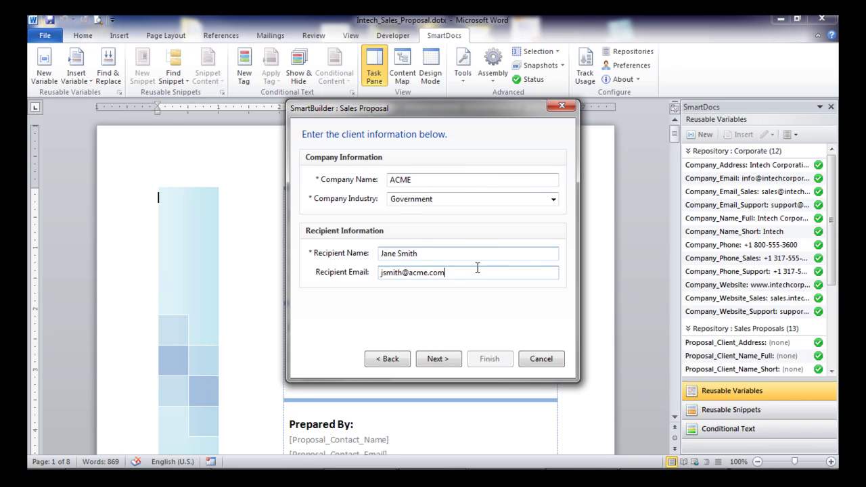
click(433, 362)
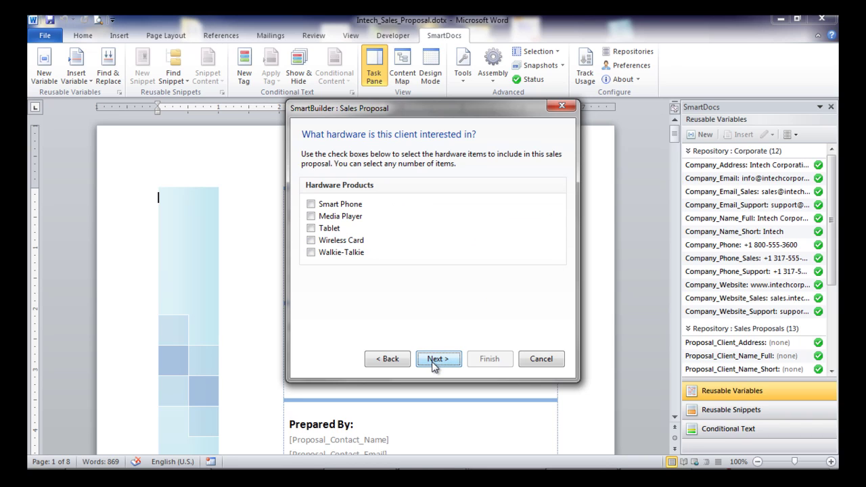
Include the Smart Phone, Tablet and Wireless Card hardware products in the proposal
click(310, 204)
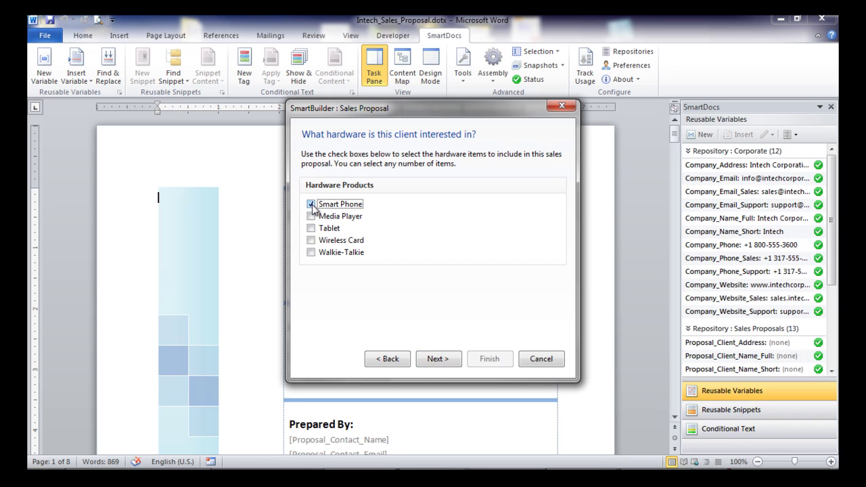
click(310, 228)
click(310, 240)
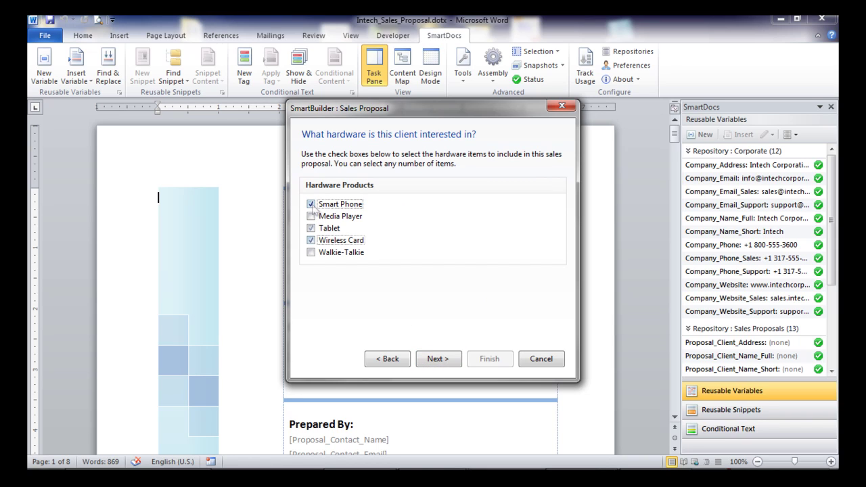
click(433, 360)
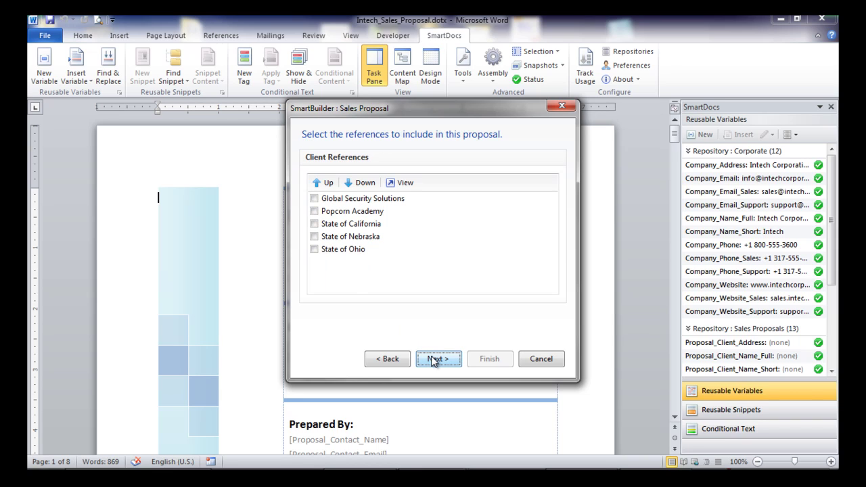
Include the Global Security Solutions and State of California client references in the proposal
click(314, 198)
click(314, 224)
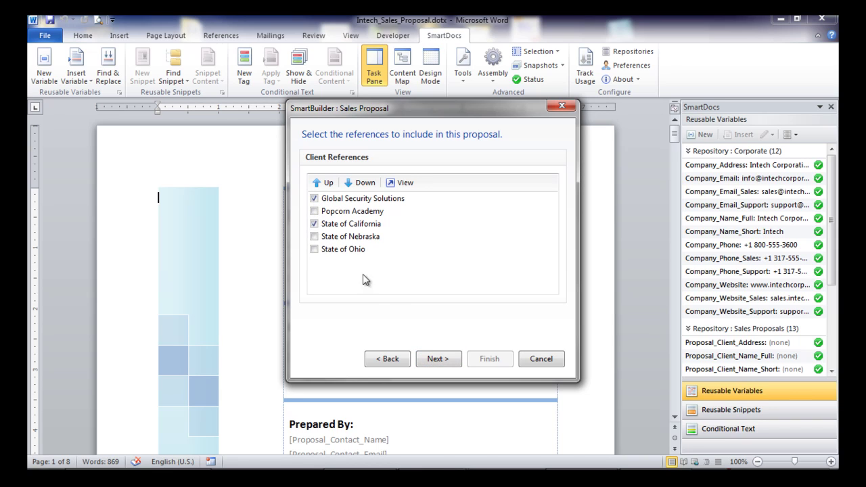
click(433, 359)
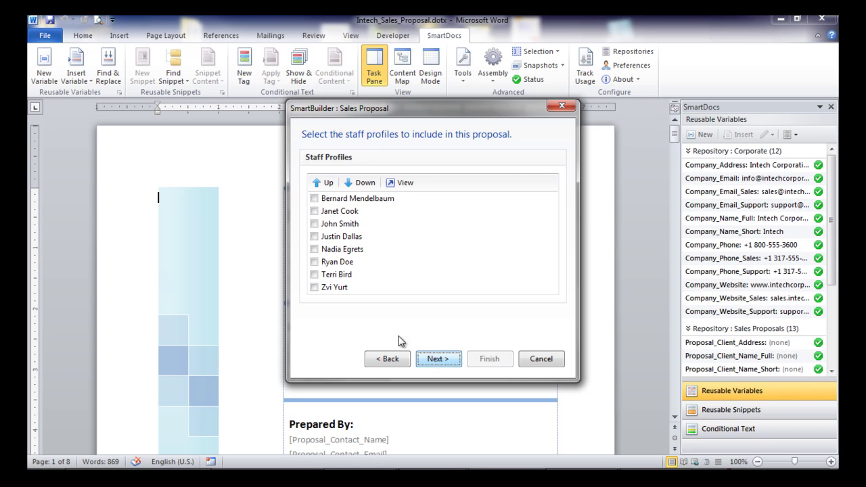
Include the first, second and fifth listed staff profiles, and finish the SmartBuilder to create the sales proposal document
click(314, 211)
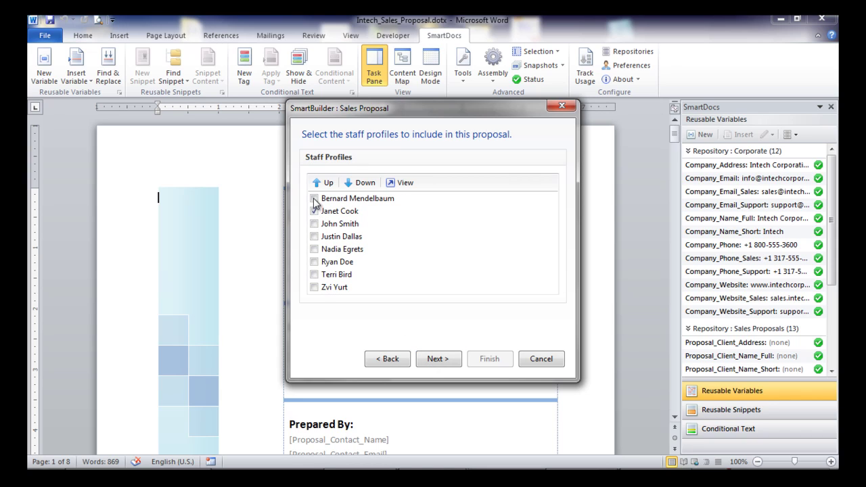
click(314, 198)
click(314, 249)
click(433, 359)
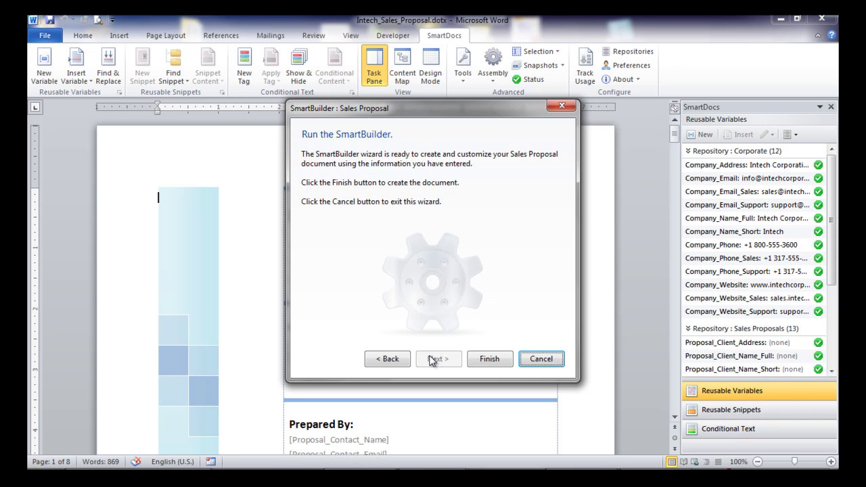
click(491, 362)
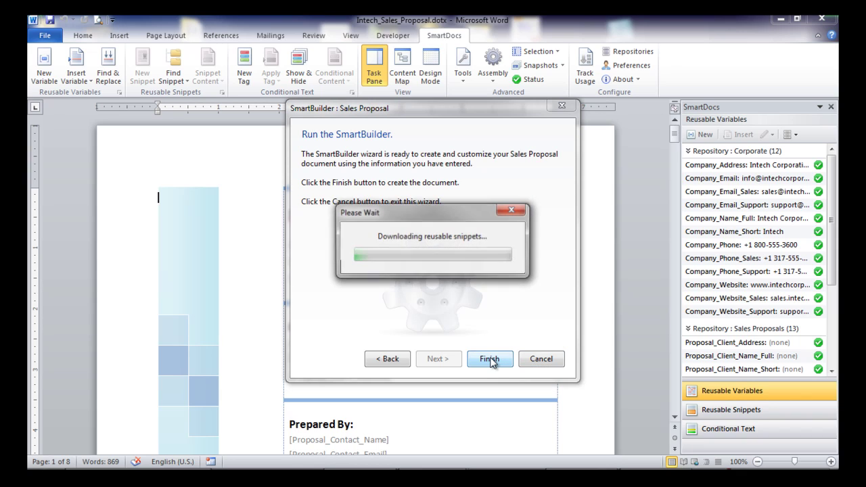